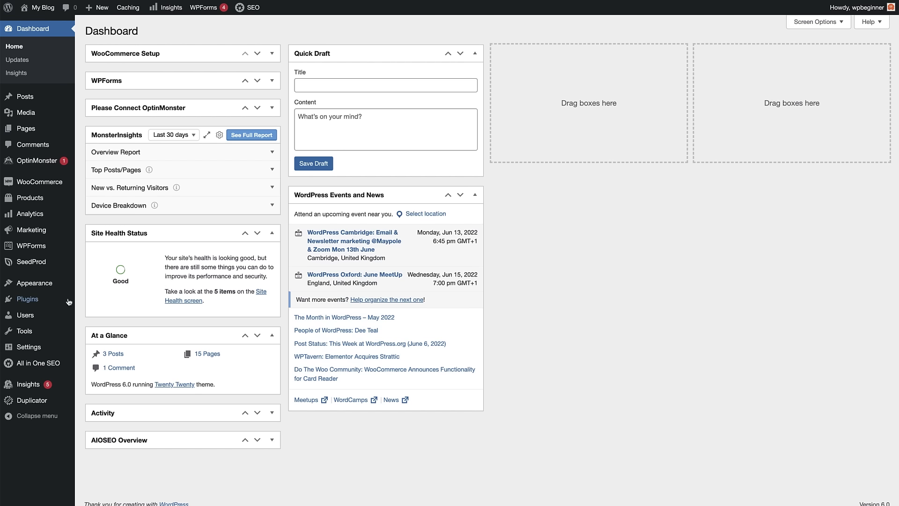
Search Add Plugins for 'wp mail smtp' and install WP Mail SMTP by WPForms.
mouse_move(28, 299)
left_click(95, 314)
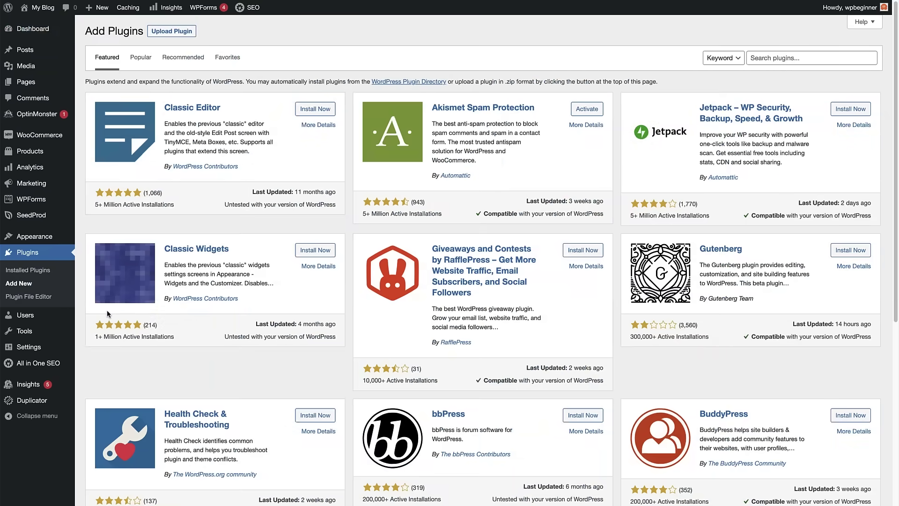
left_click(782, 60)
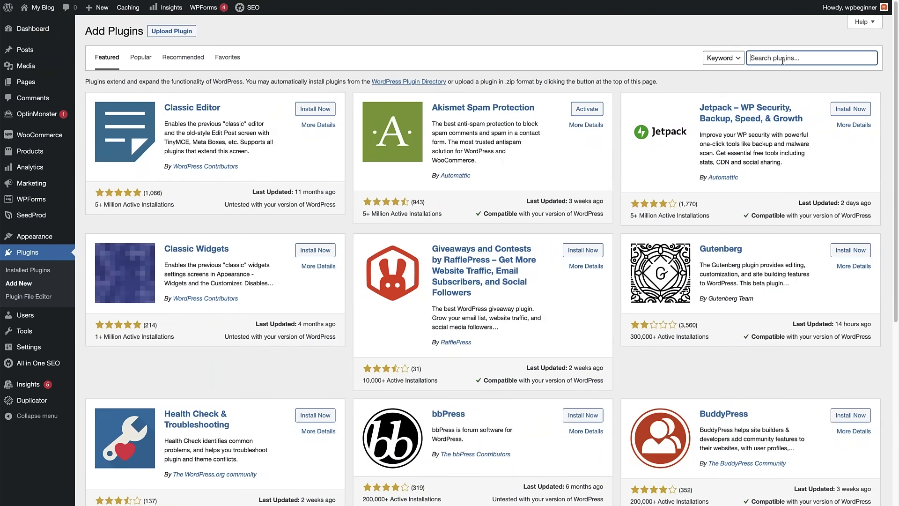
type("wp mail smtp")
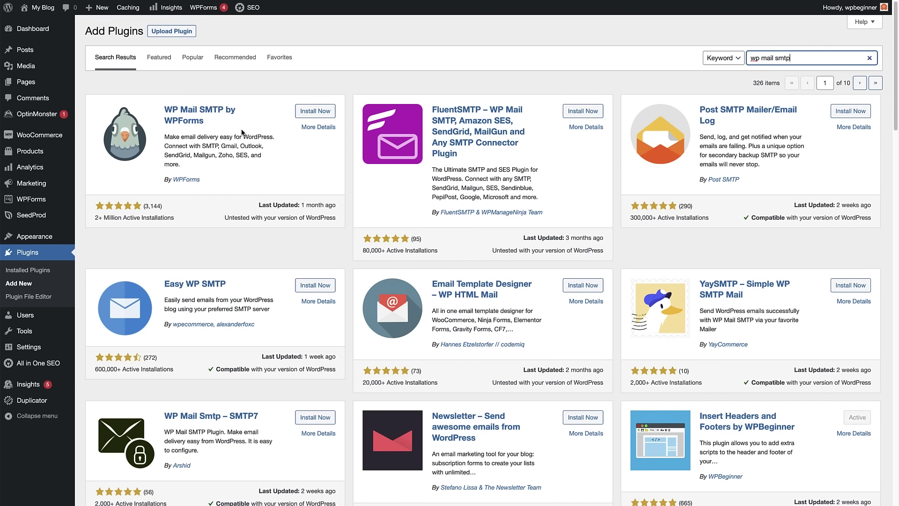
left_click(315, 113)
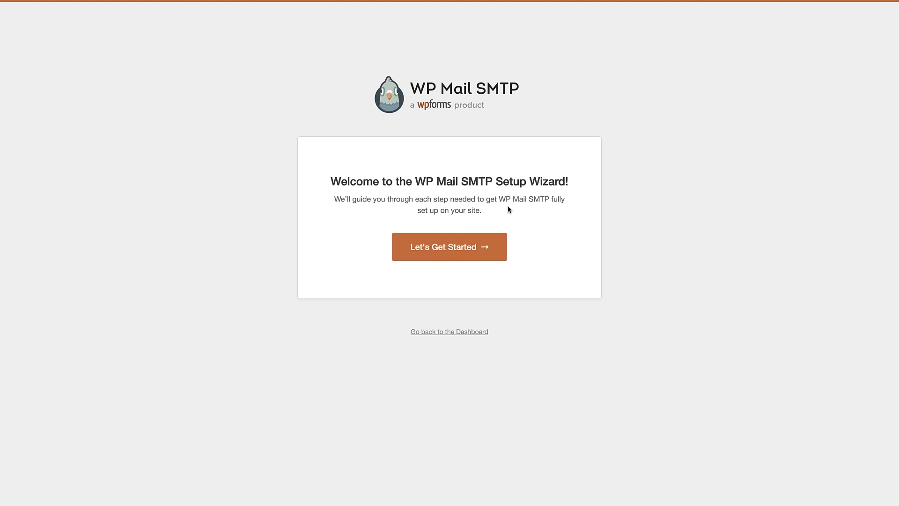
Start the wizard, pick 365 / Outlook, and follow the PRO Feature modal to Upgrade to Pro.
left_click(469, 248)
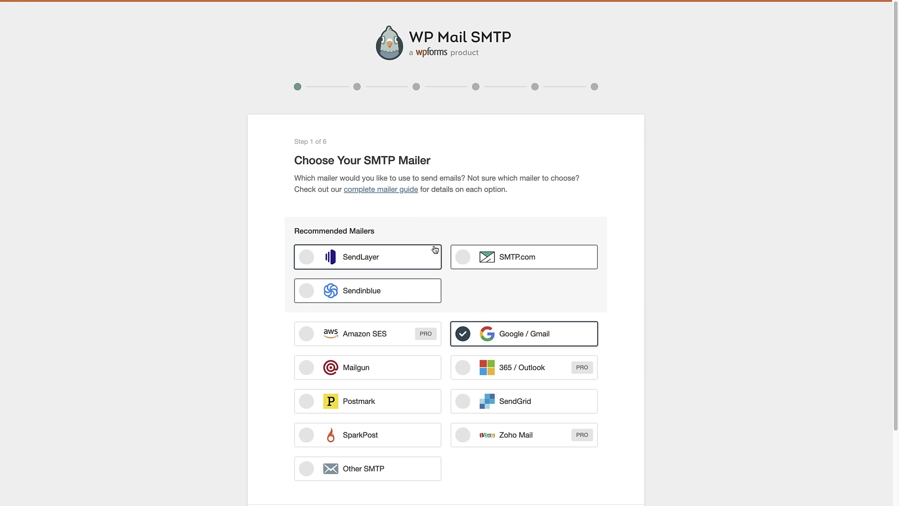
left_click(520, 371)
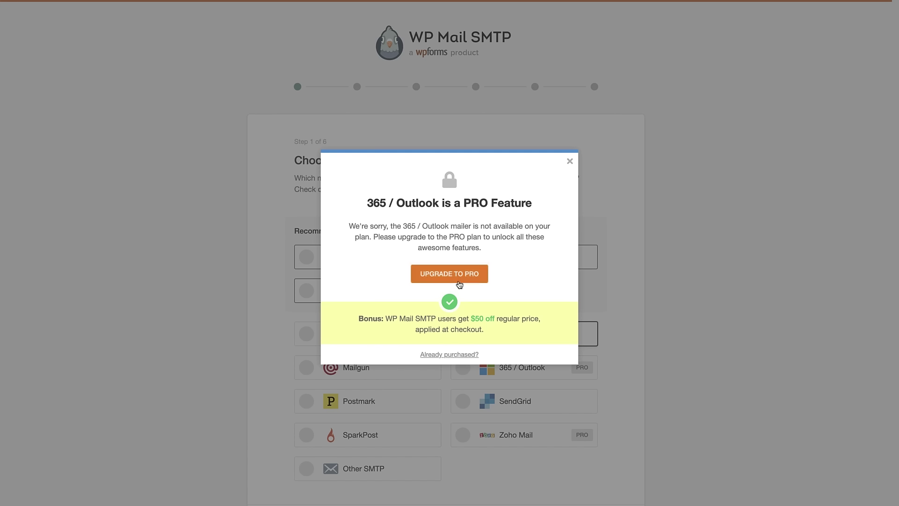
left_click(456, 274)
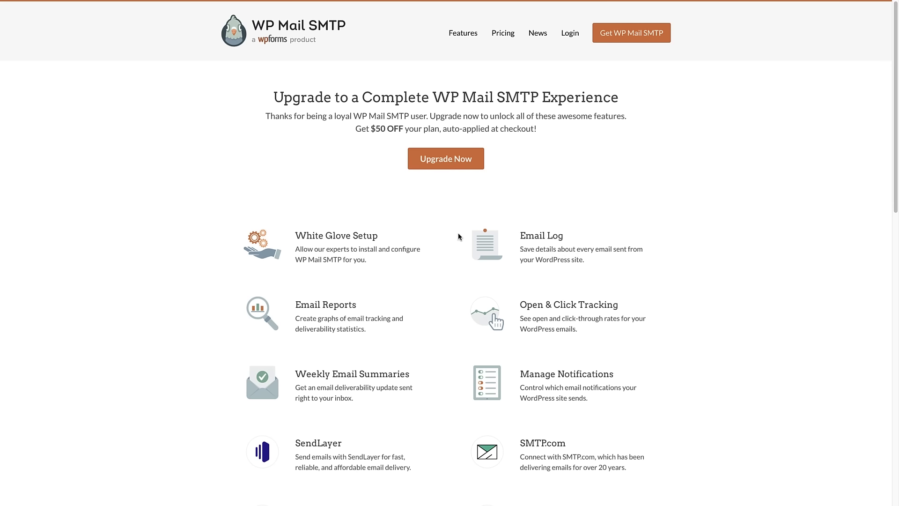
Go through Upgrade Now and Login to view the account's Pro license key and downloads.
left_click(453, 167)
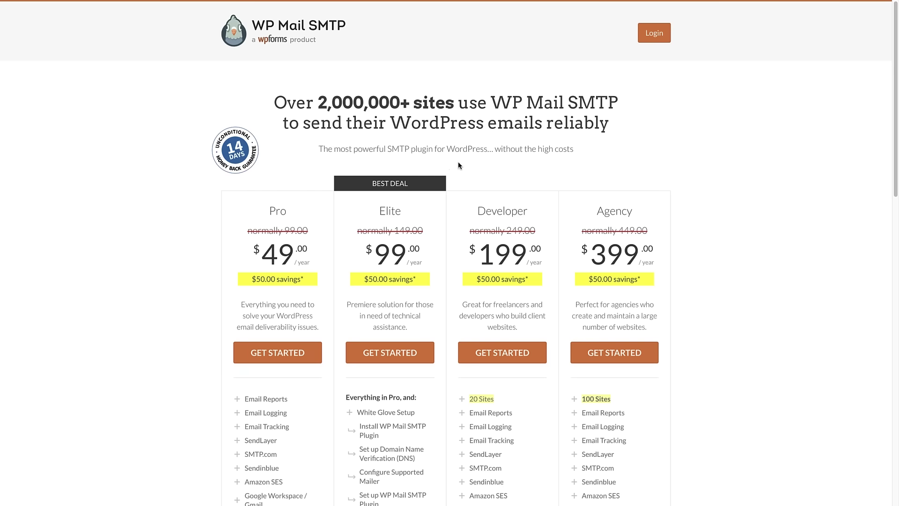
left_click(643, 36)
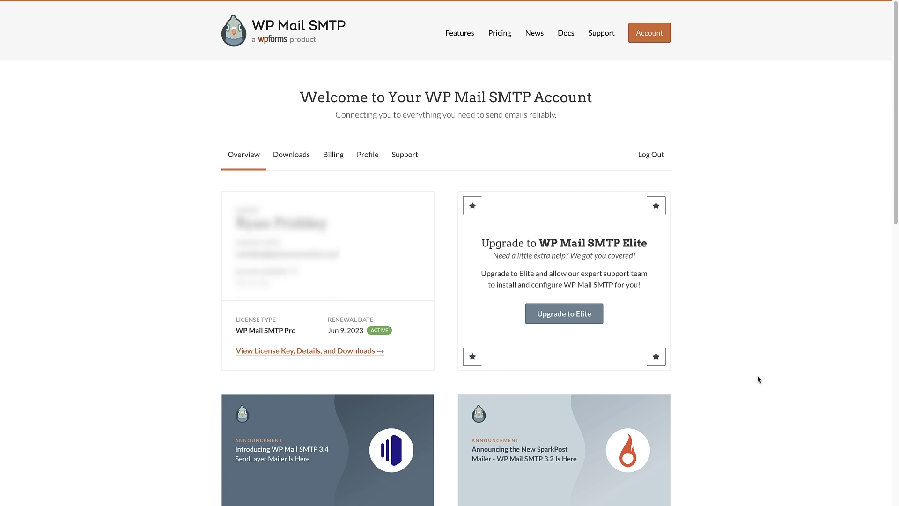
left_click(327, 353)
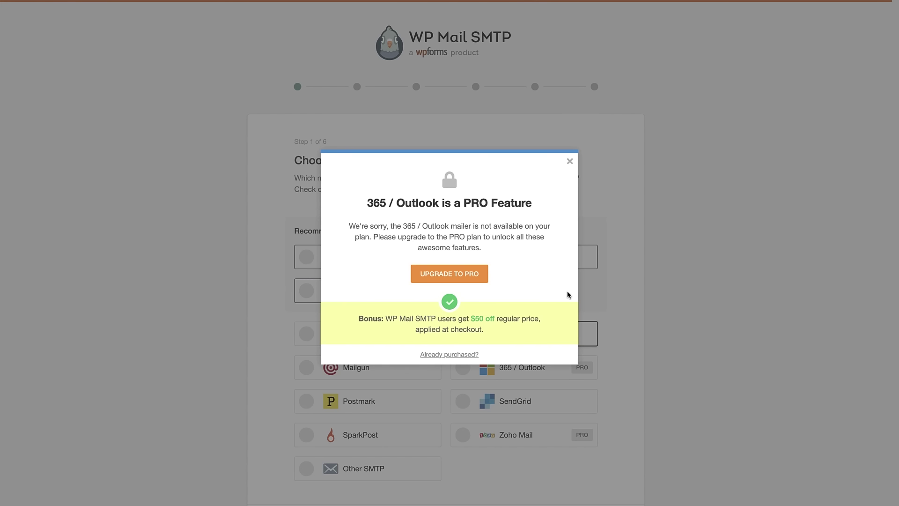
Leave the wizard, paste the Pro license key into settings and connect it.
left_click(669, 268)
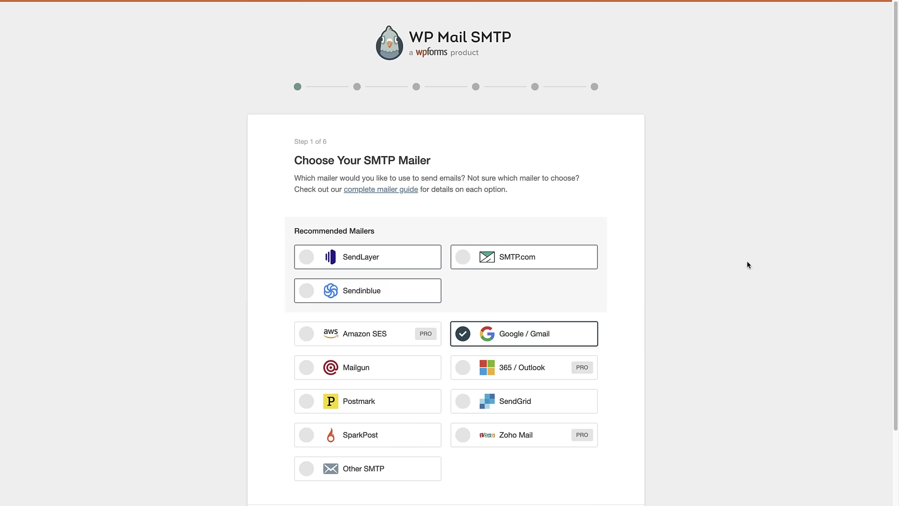
scroll(886, 256, "down", 1)
scroll(887, 256, "down", 2)
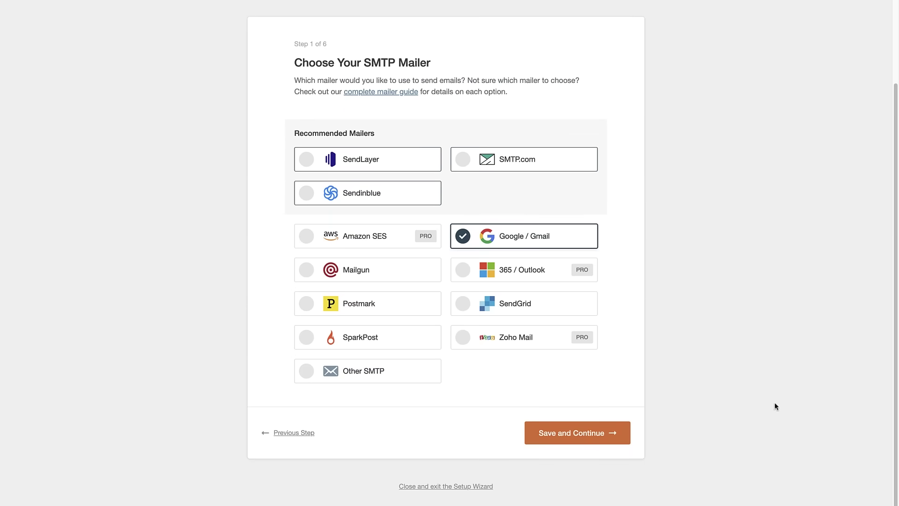
left_click(438, 486)
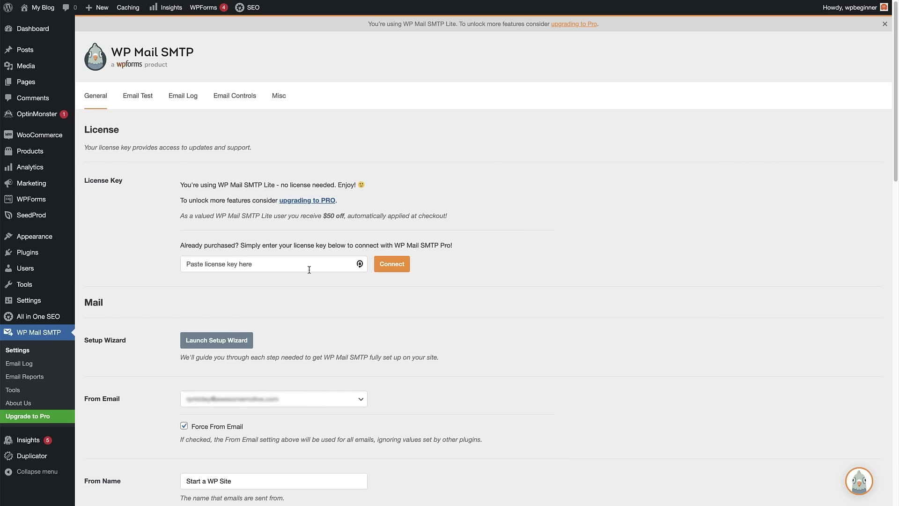
left_click(265, 267)
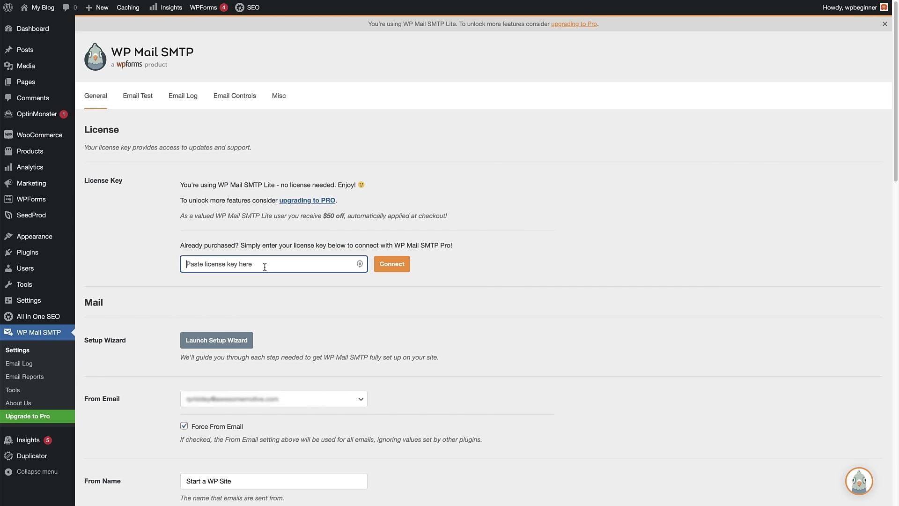
key("ctrl+v")
left_click(392, 266)
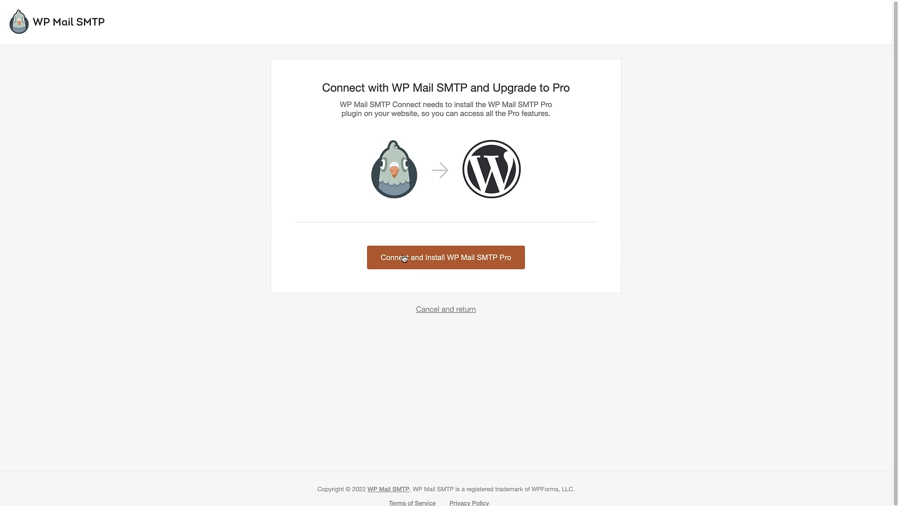
Install and activate WP Mail SMTP Pro and acknowledge the success notice.
left_click(404, 259)
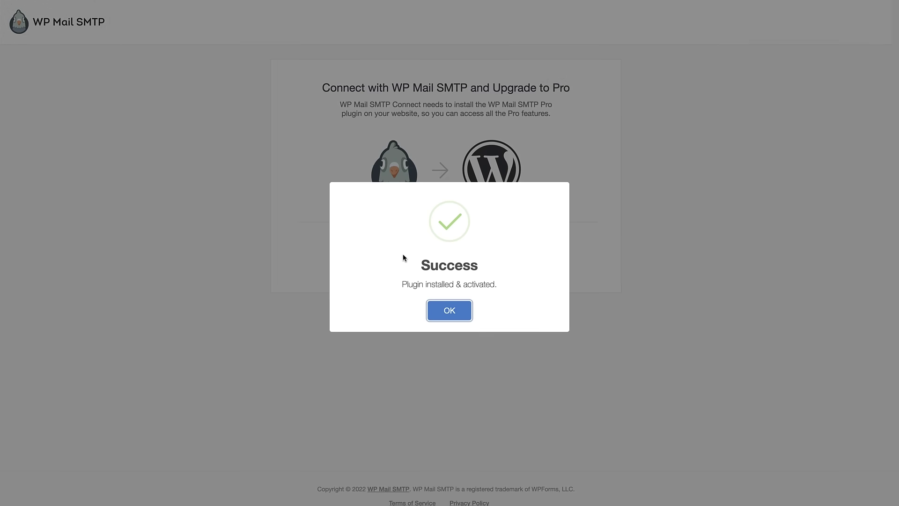
left_click(453, 311)
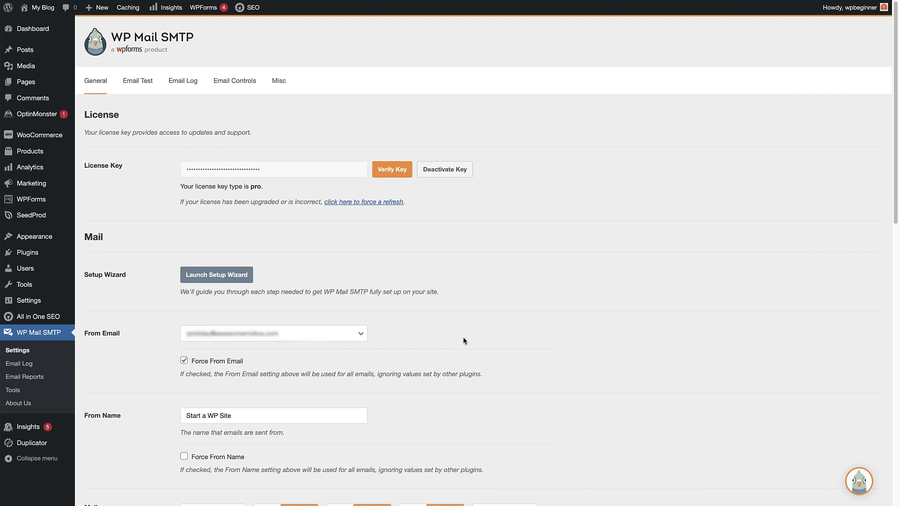
Relaunch the wizard and save Microsoft 365 / Outlook as the mailer.
left_click(228, 275)
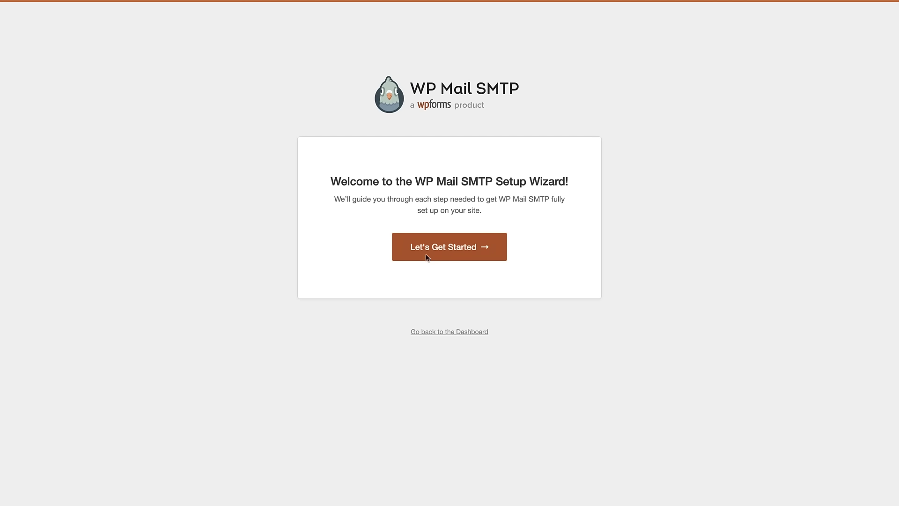
left_click(427, 257)
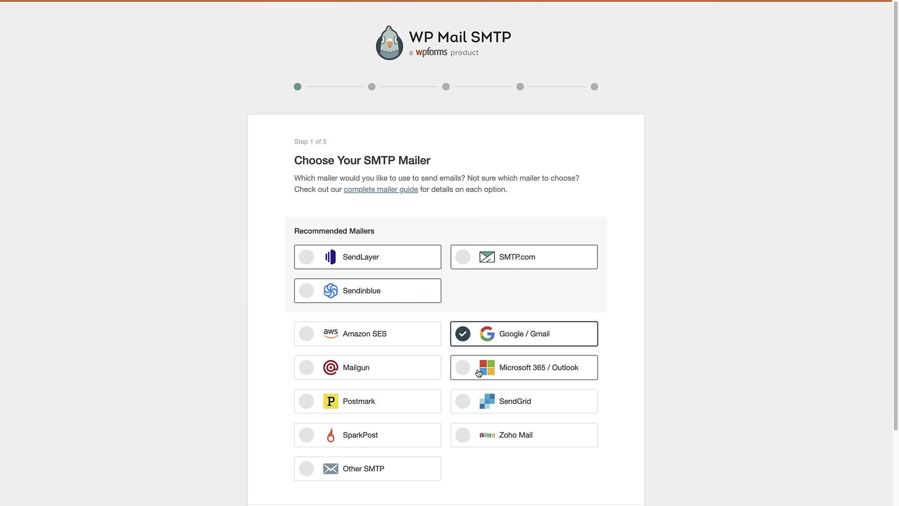
left_click(479, 368)
scroll(875, 319, "down", 3)
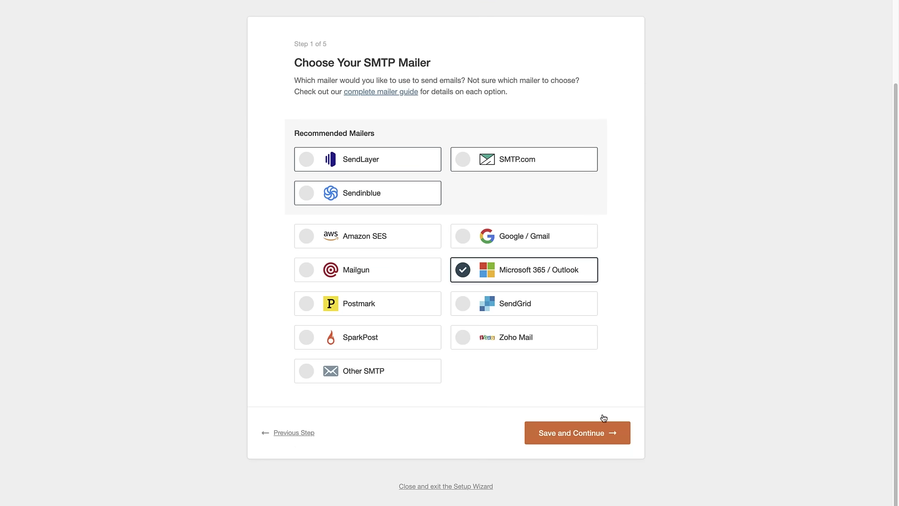
left_click(576, 433)
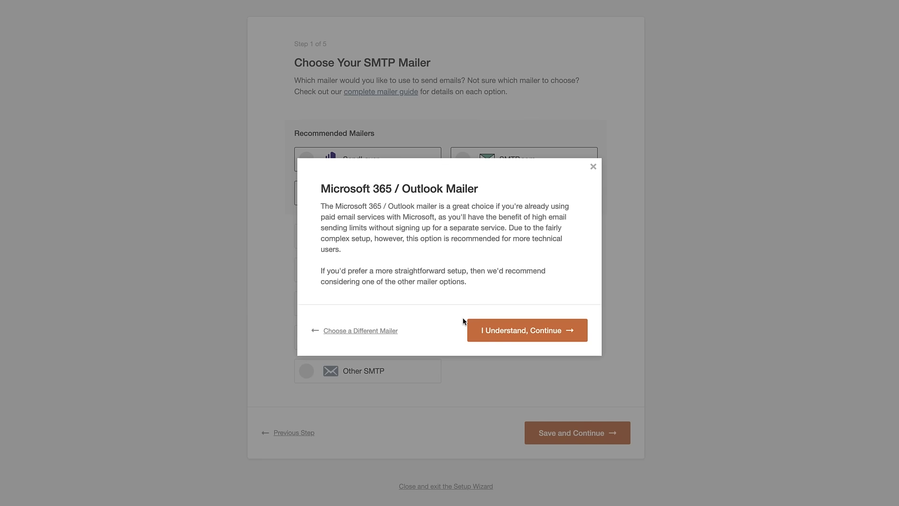
Accept the complexity warning and open the Microsoft Outlook / 365 setup guide.
left_click(507, 335)
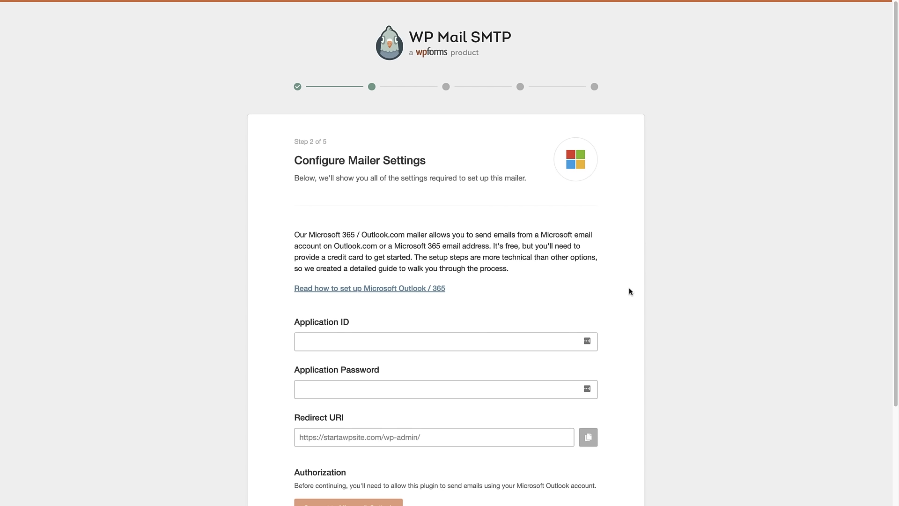
left_click(398, 291)
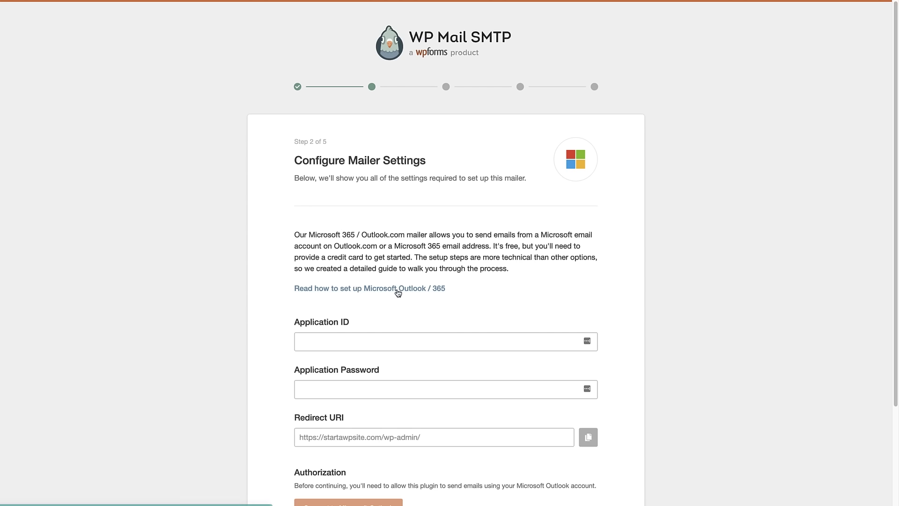
In the Azure portal, find App registrations and start a new registration named WP Mail SMTP.
left_click(398, 292)
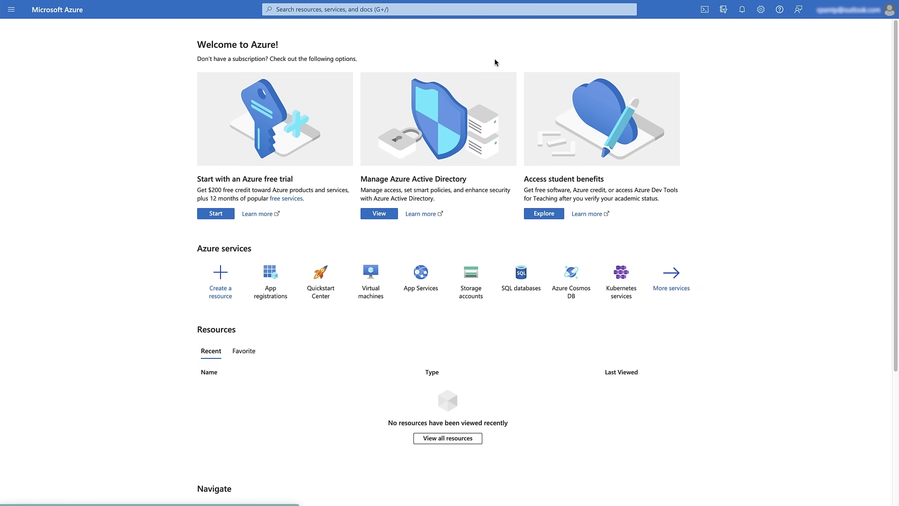
left_click(442, 10)
type("ap")
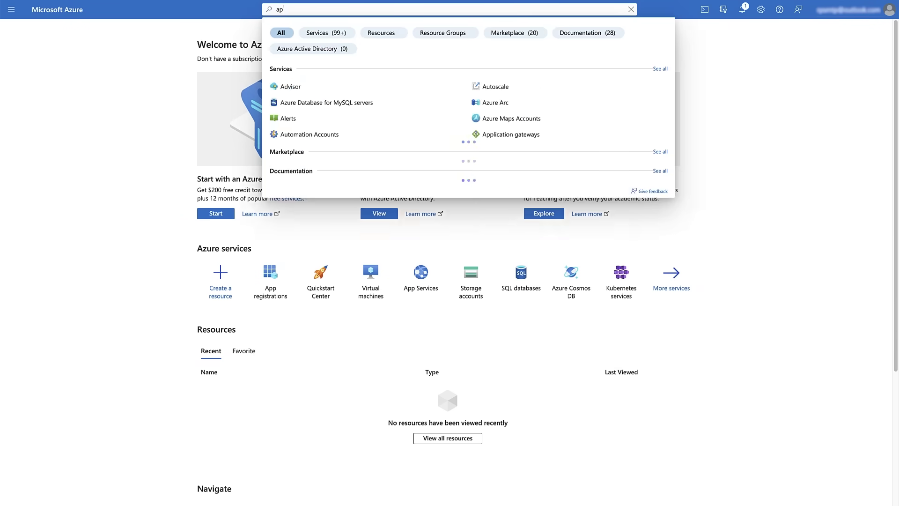
type("p")
left_click(498, 107)
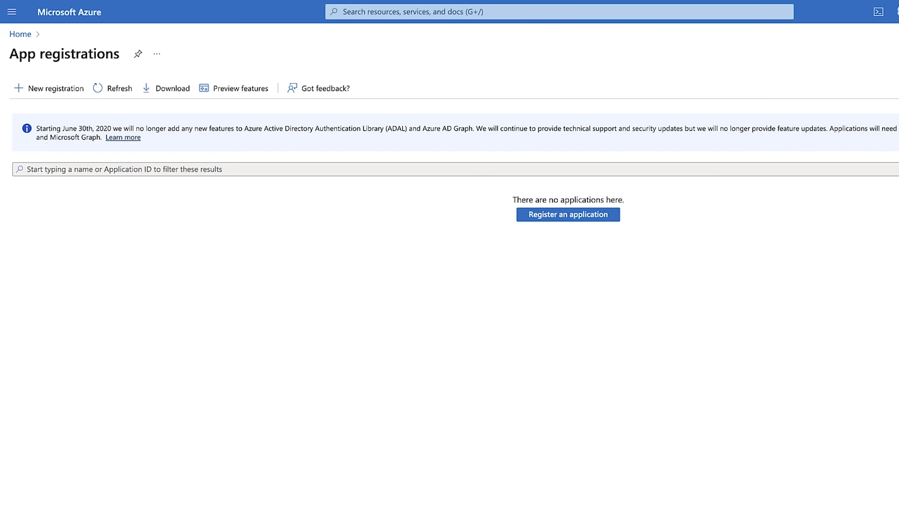
left_click(40, 71)
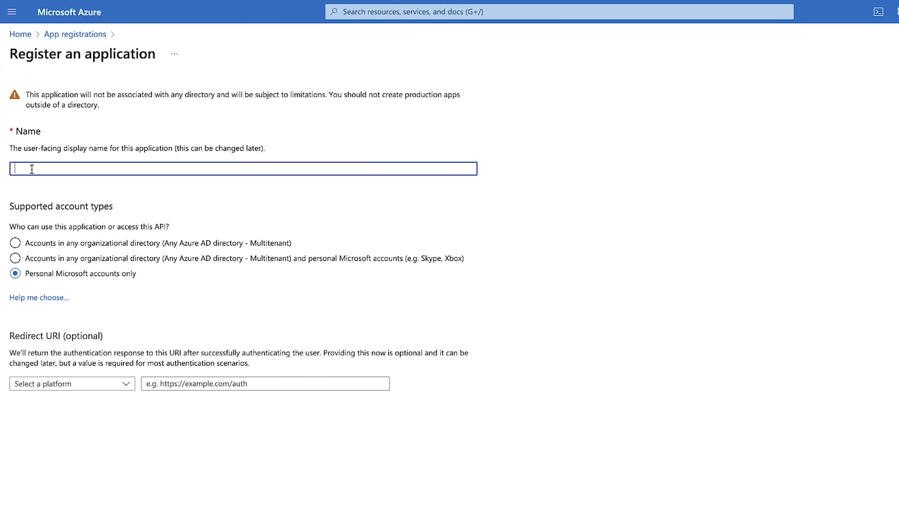
type("WP Mail SMTP")
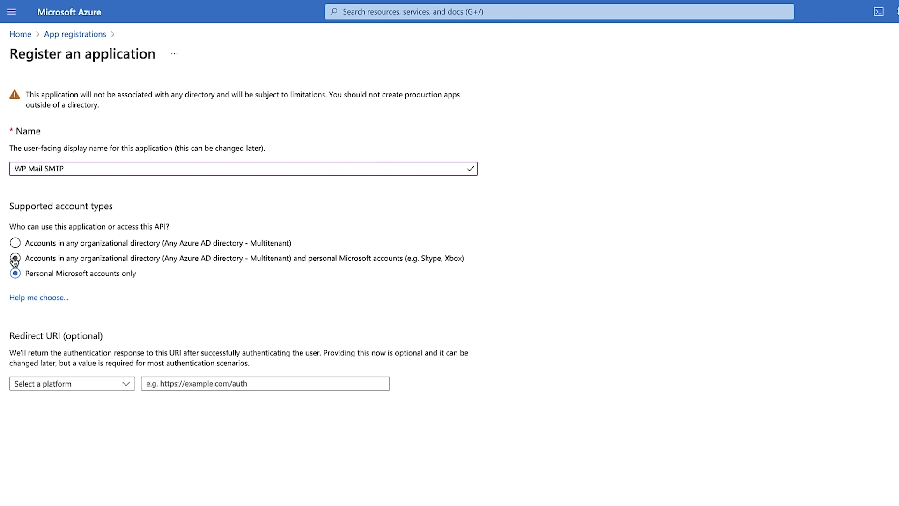
Allow organizational and personal accounts and paste the site's wp-admin address as Web redirect URI.
left_click(15, 258)
left_click(73, 390)
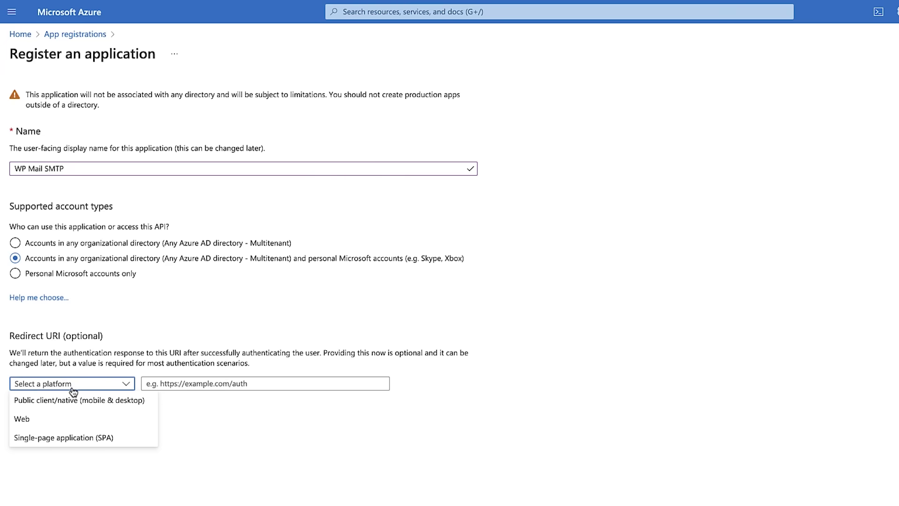
left_click(64, 422)
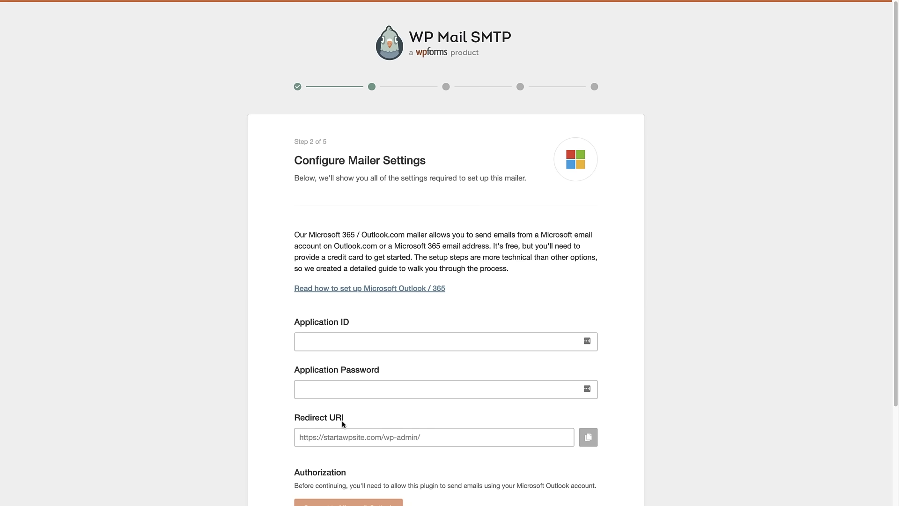
left_click(588, 437)
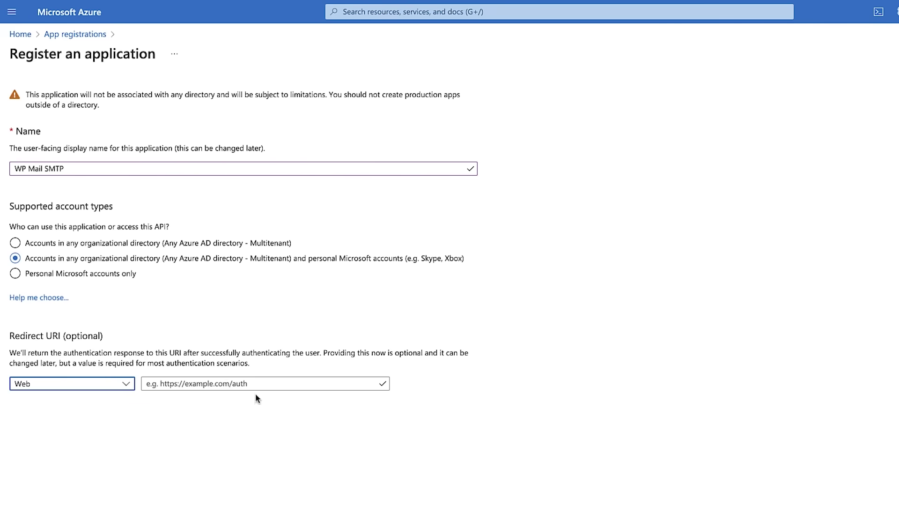
left_click(256, 384)
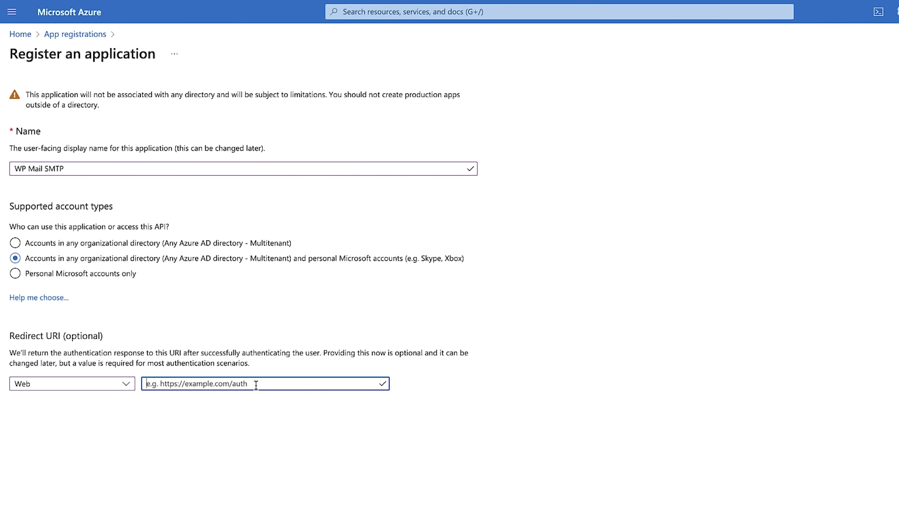
key("ctrl+v")
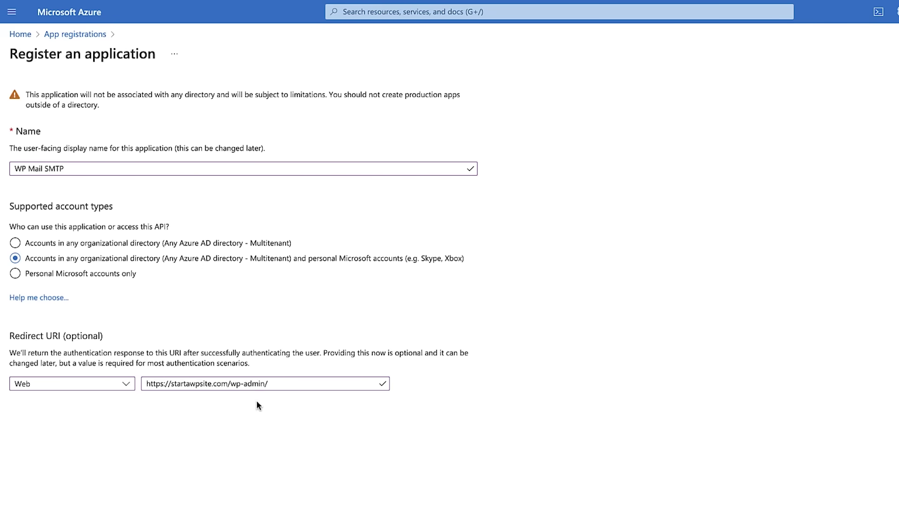
Register the app and paste its Application (client) ID into the wizard's Application ID.
left_click(30, 497)
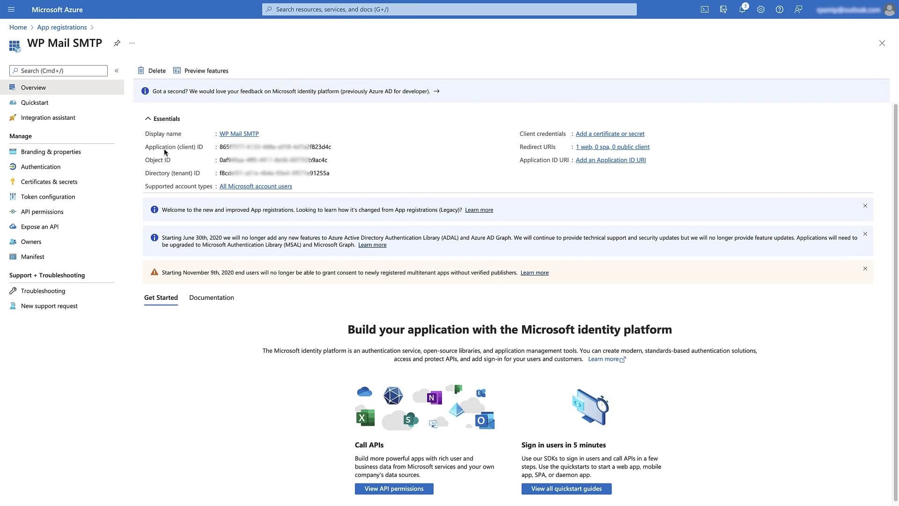
mouse_move(274, 147)
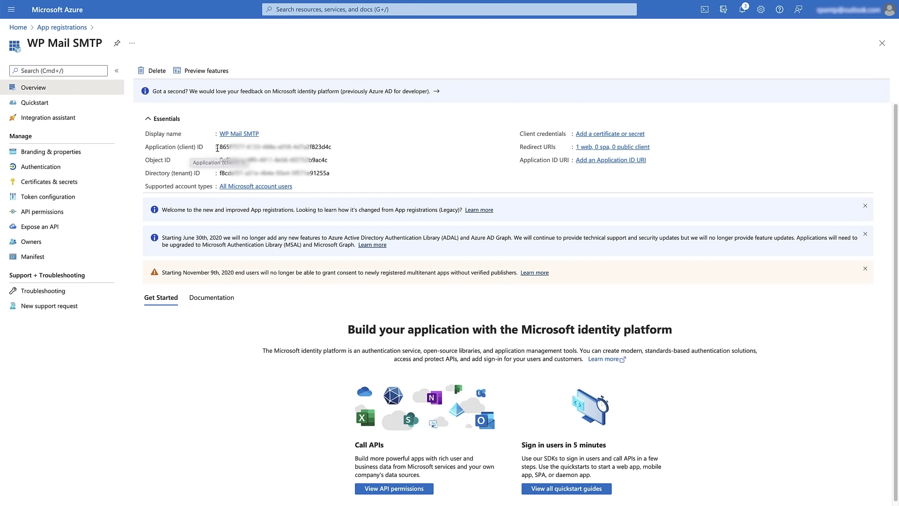
left_click(337, 148)
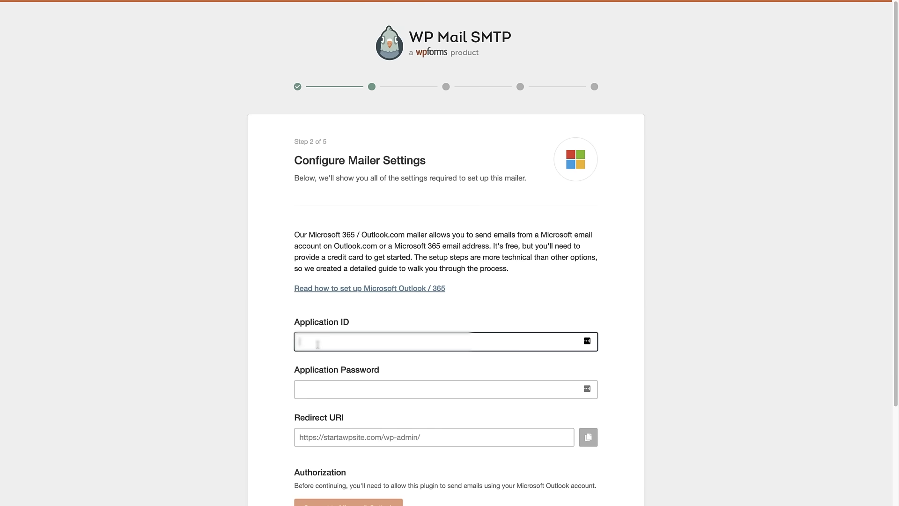
left_click(318, 343)
key("ctrl+v")
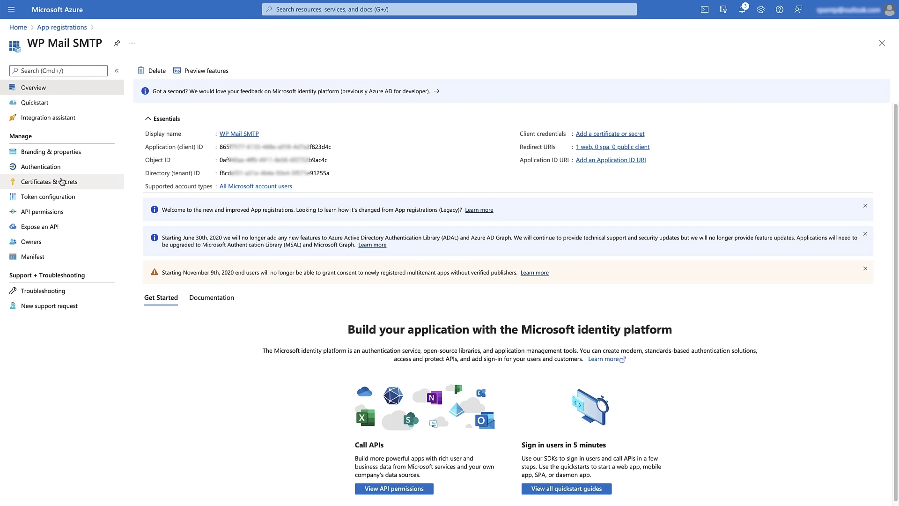
Create a client secret named app_password under Certificates & secrets and copy its value.
left_click(61, 185)
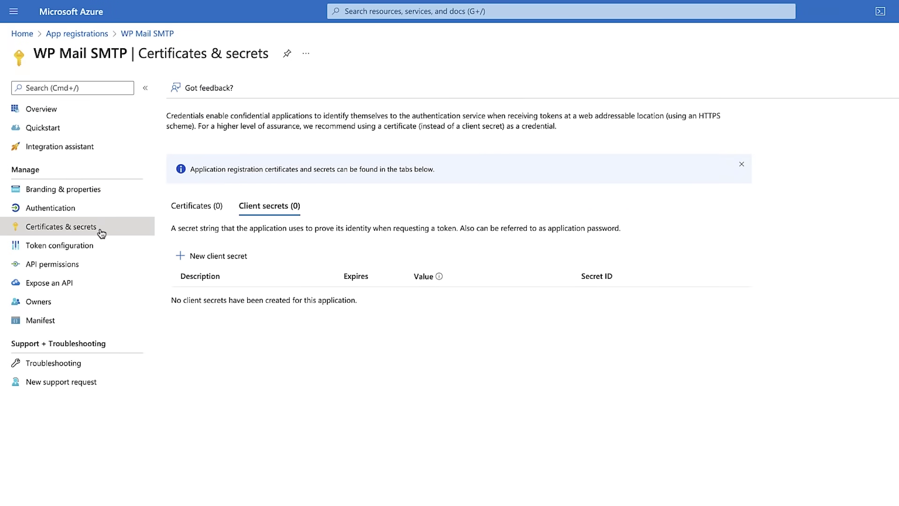
left_click(208, 257)
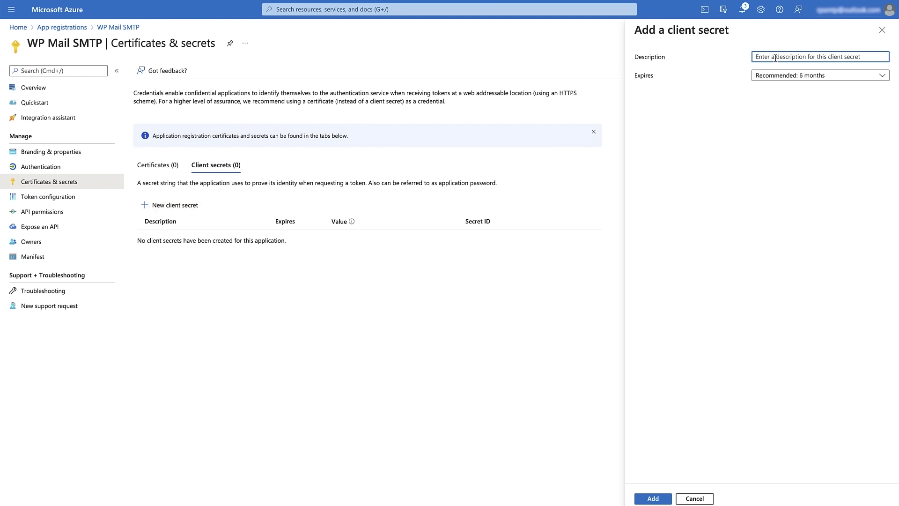
type("app_p")
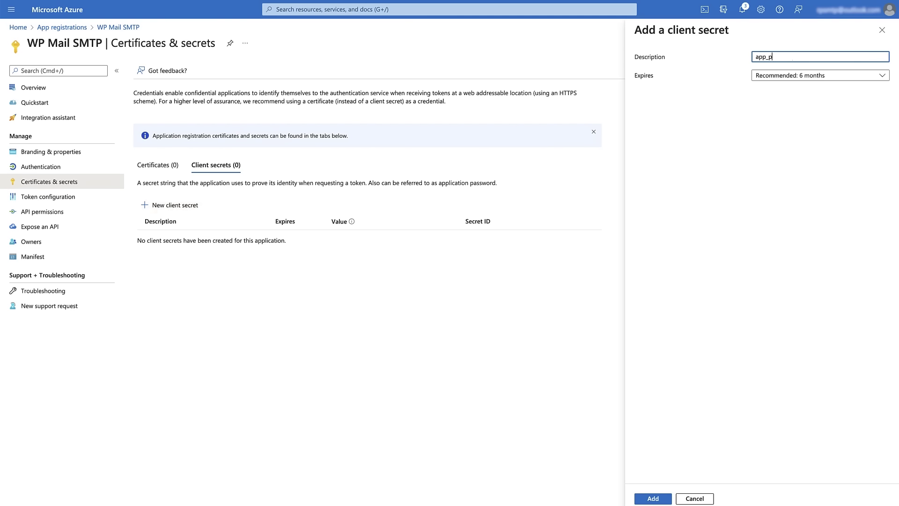
type("assword")
left_click(653, 499)
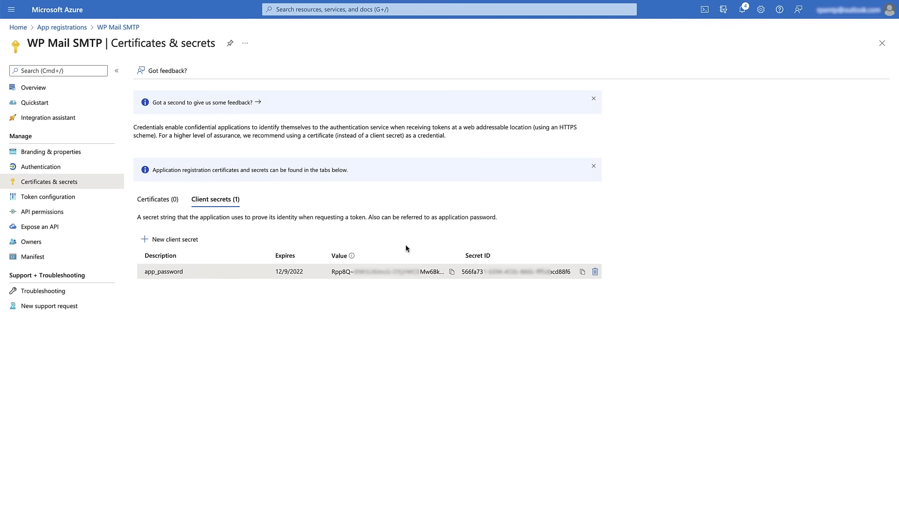
left_click(452, 272)
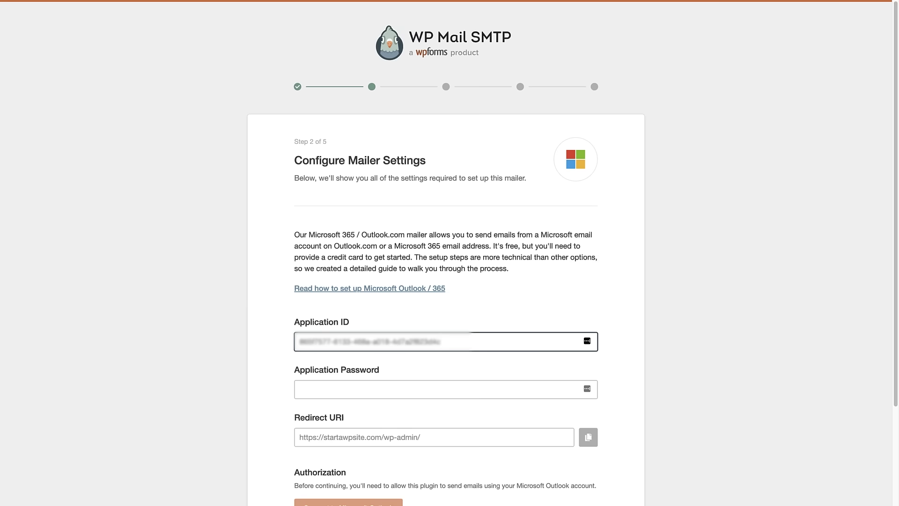
left_click(326, 394)
Paste the secret as Application Password, connect to Microsoft Outlook and grant consent.
key("ctrl+v")
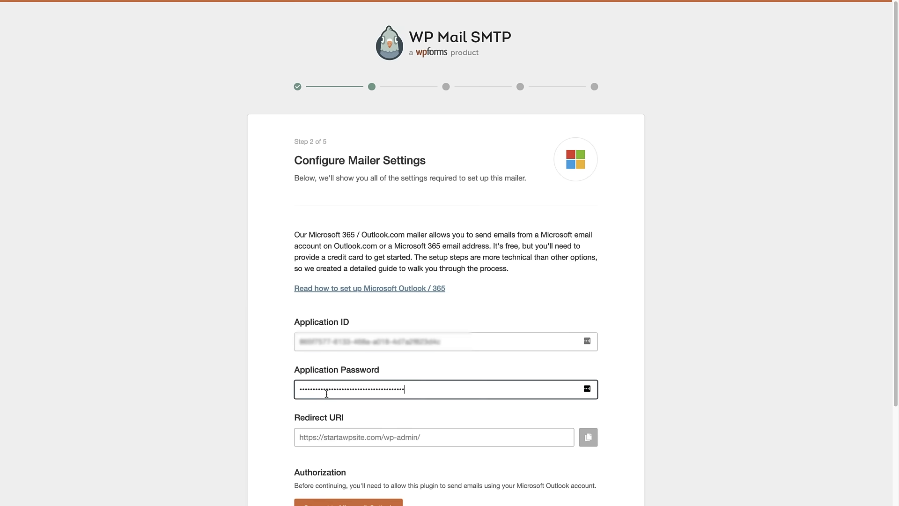
scroll(883, 352, "down", 5)
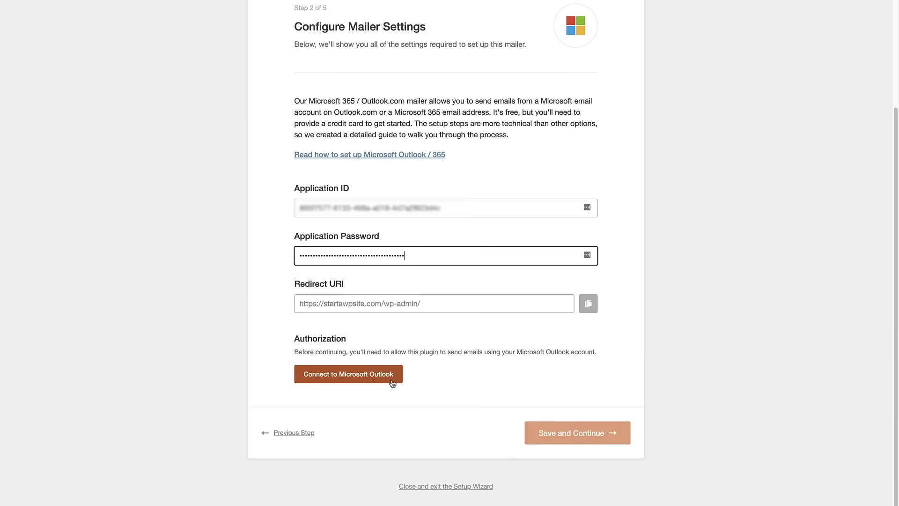
left_click(364, 374)
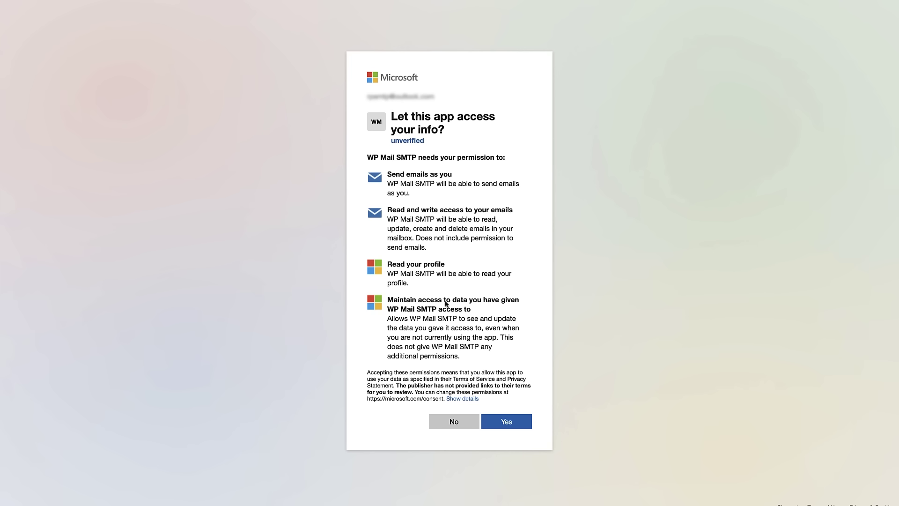
left_click(509, 424)
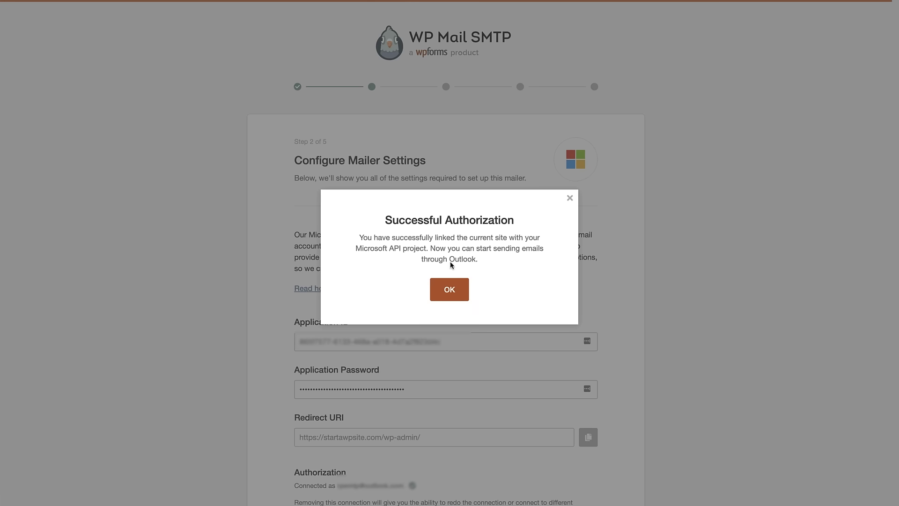
Copy the Connected as address into From Email and save the mailer settings.
left_click(450, 289)
scroll(889, 317, "down", 5)
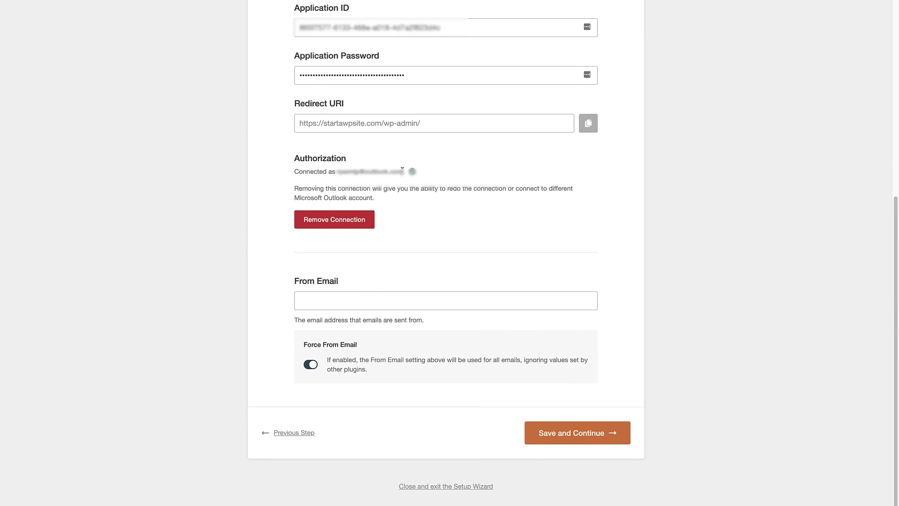
mouse_move(405, 171)
left_mouse_down()
mouse_move(316, 172)
mouse_move(405, 173)
left_mouse_up()
left_click(316, 172)
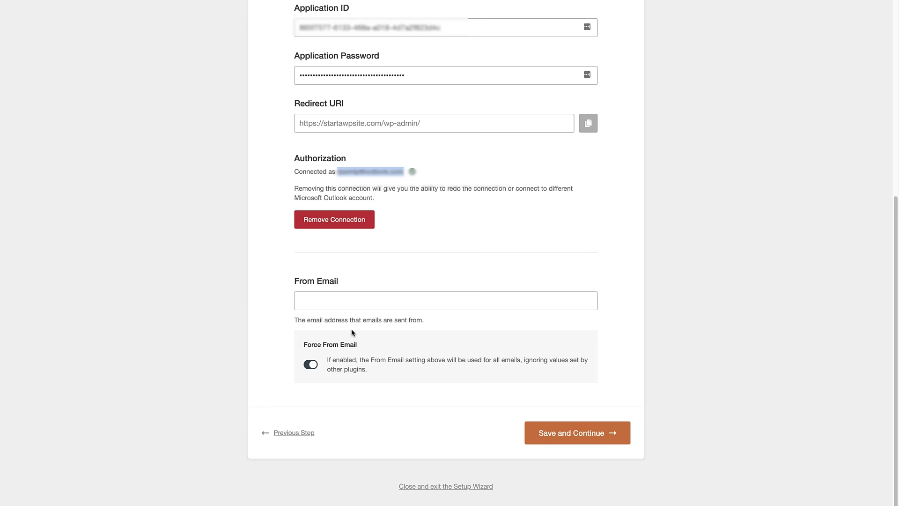
left_click(349, 304)
key("ctrl+v")
left_click(549, 433)
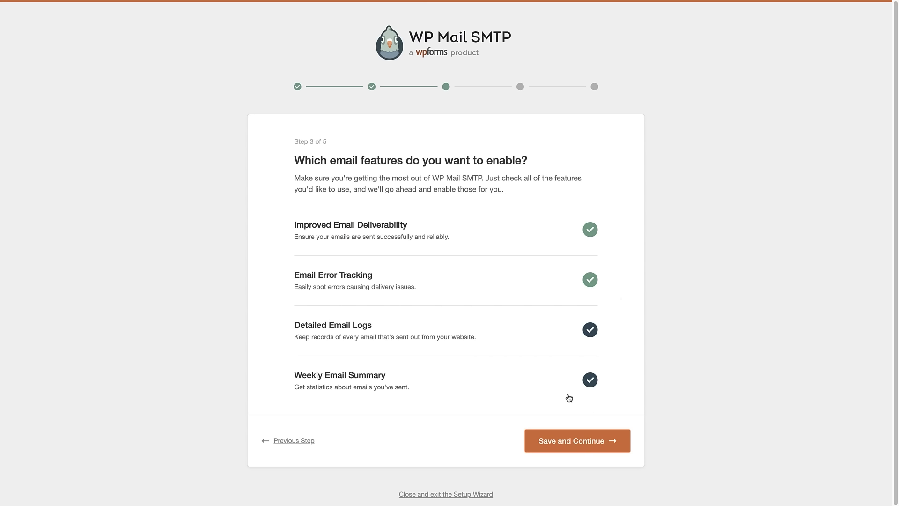
Save the email features step and finish the setup wizard, landing on the plugin's General settings.
left_click(585, 442)
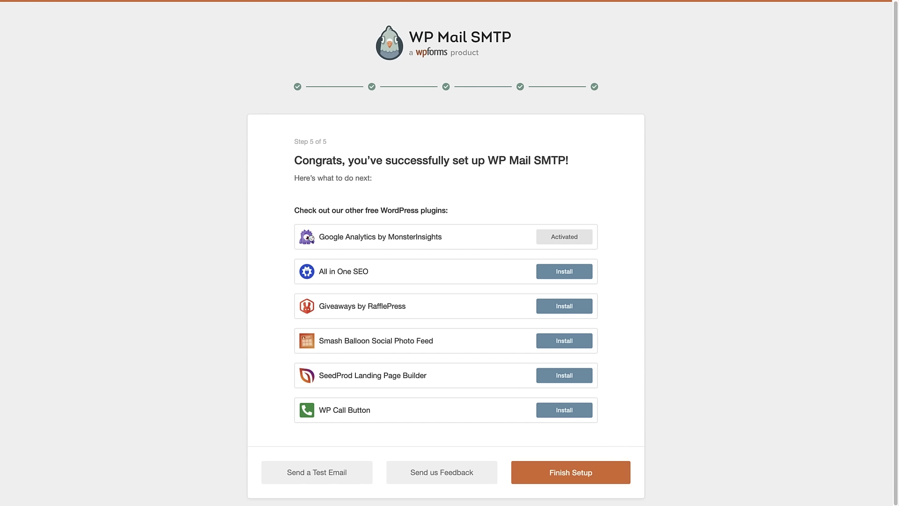
left_click(592, 473)
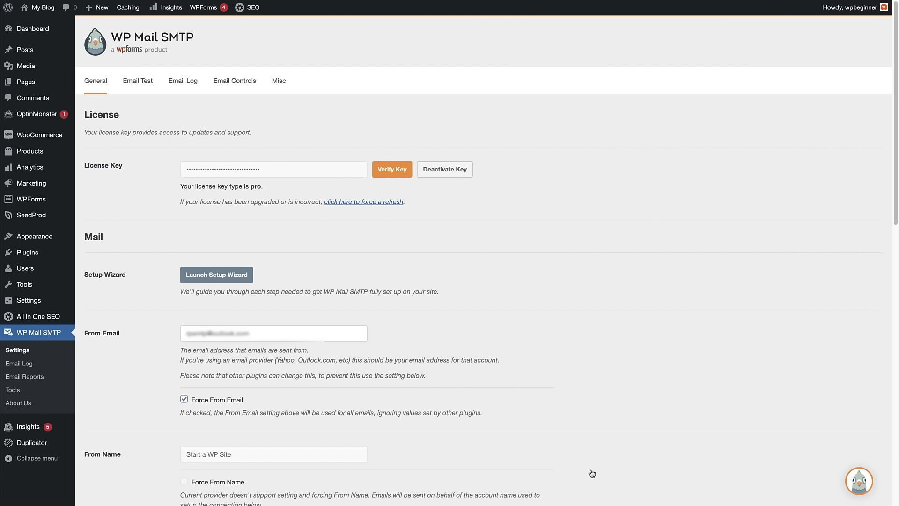